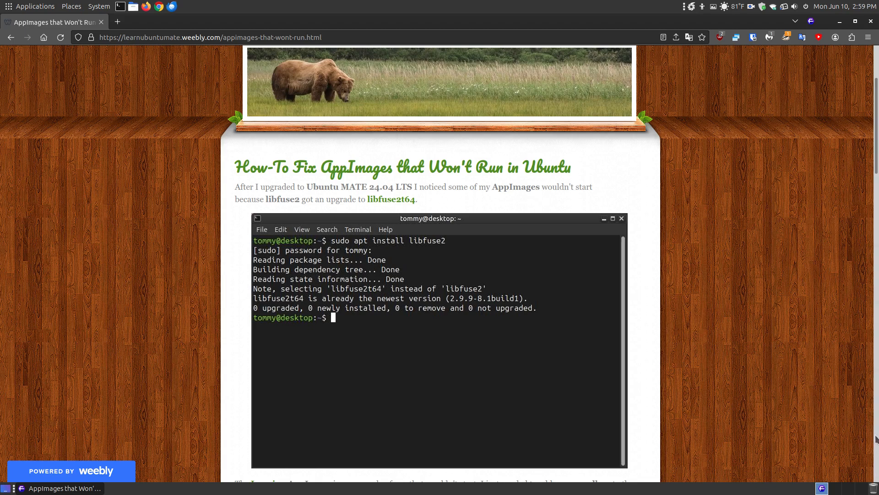
scroll(671, 322, down, 3)
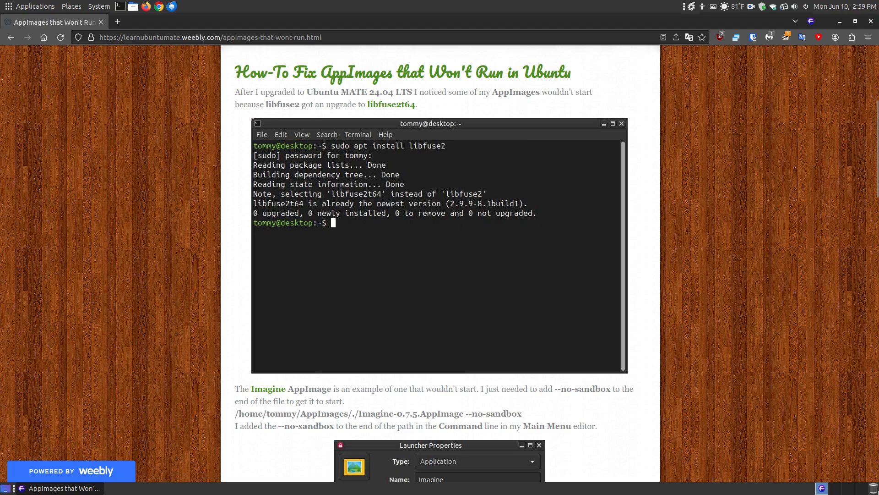
scroll(790, 402, down, 2)
scroll(789, 402, down, 4)
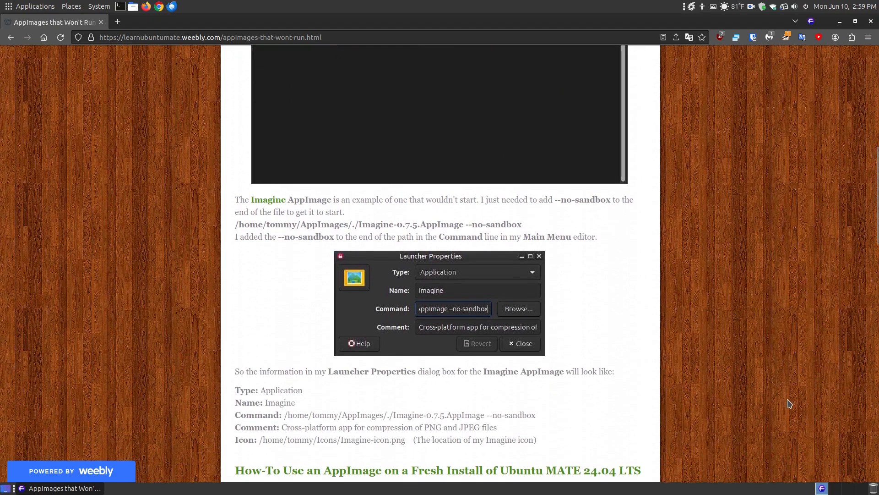
scroll(789, 401, up, 6)
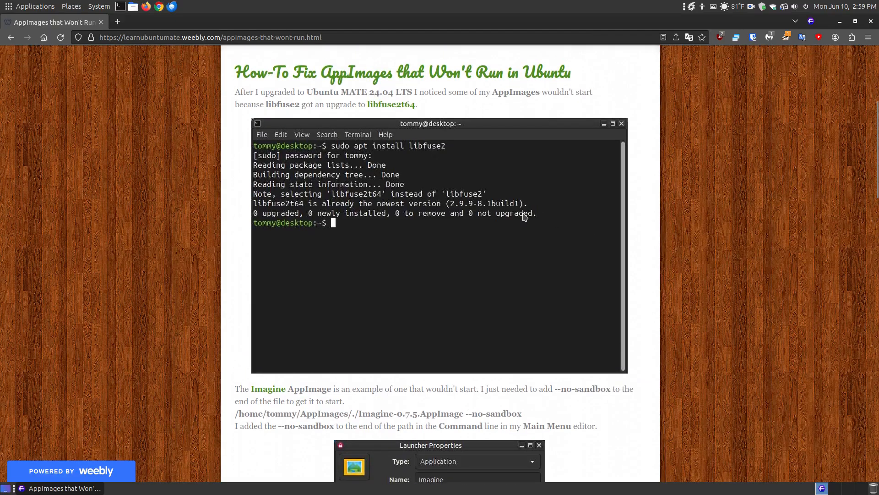
scroll(524, 213, down, 3)
scroll(525, 223, down, 6)
scroll(528, 233, down, 12)
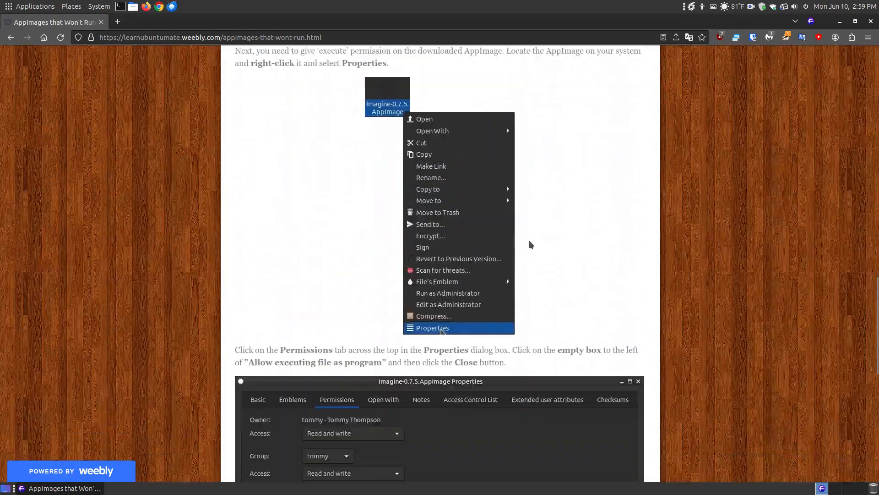
scroll(529, 244, up, 5)
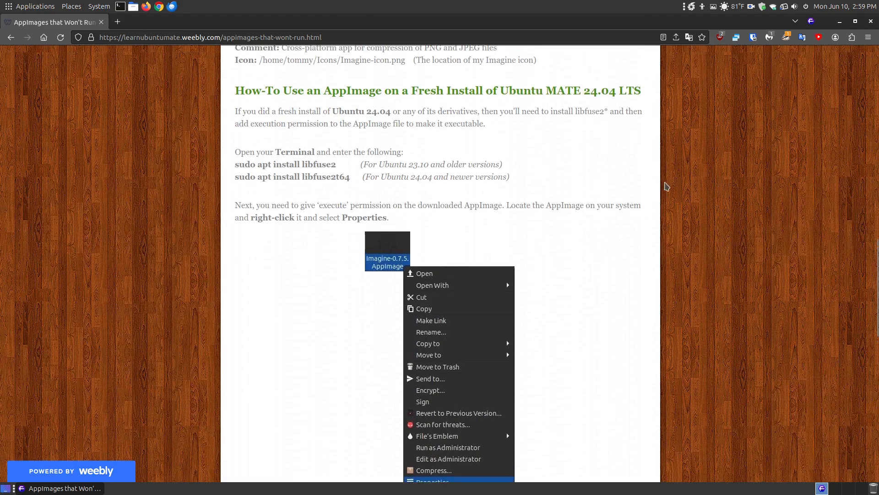
scroll(832, 230, up, 3)
scroll(831, 231, up, 3)
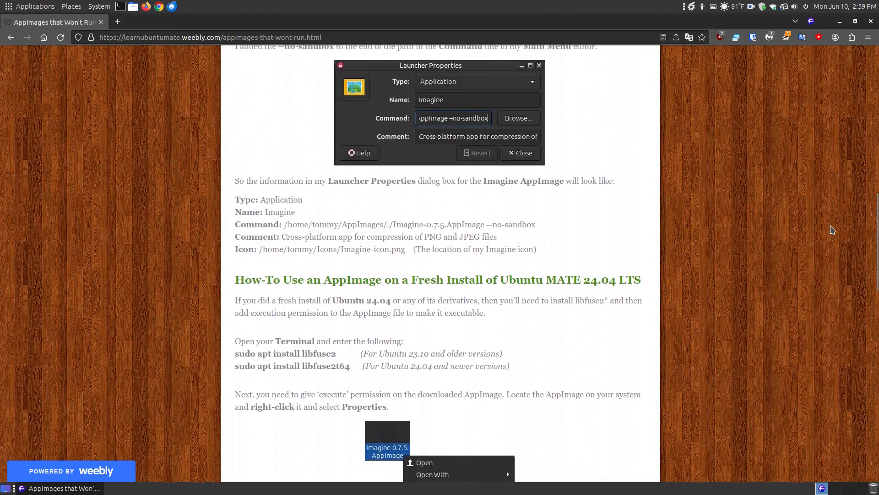
scroll(709, 314, up, 6)
scroll(707, 311, up, 5)
scroll(498, 206, down, 2)
scroll(502, 221, down, 4)
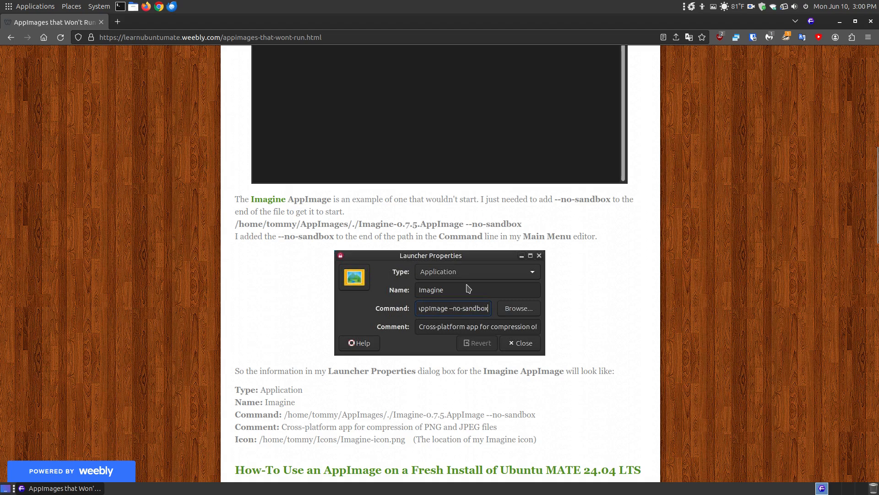
Bring up Caja over a cleared desktop and go into the AppImages folder.
click(133, 7)
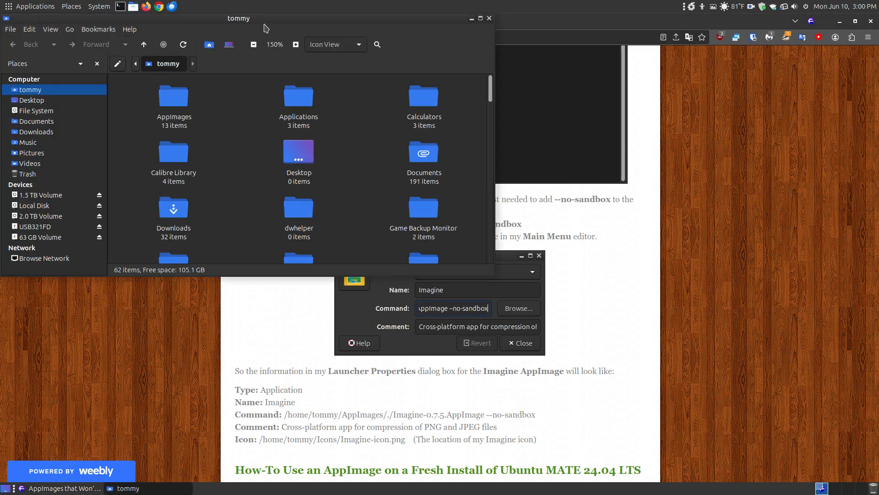
drag(323, 19, 605, 83)
click(839, 23)
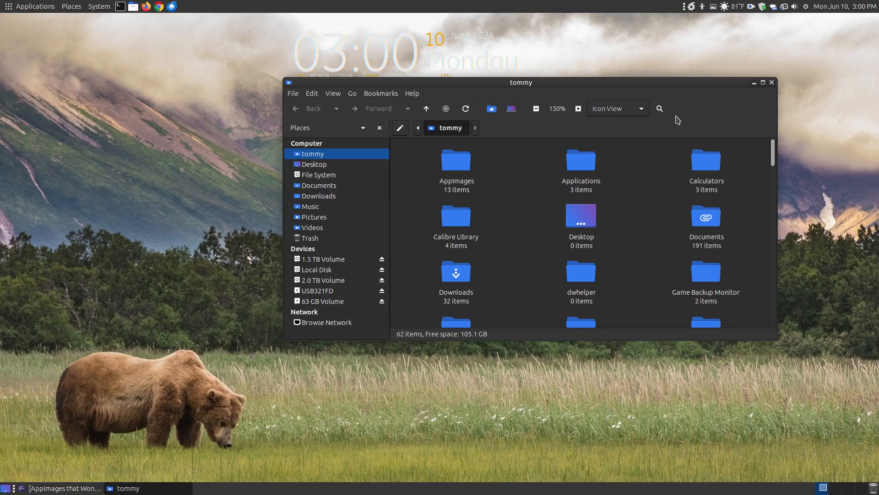
double_click(467, 177)
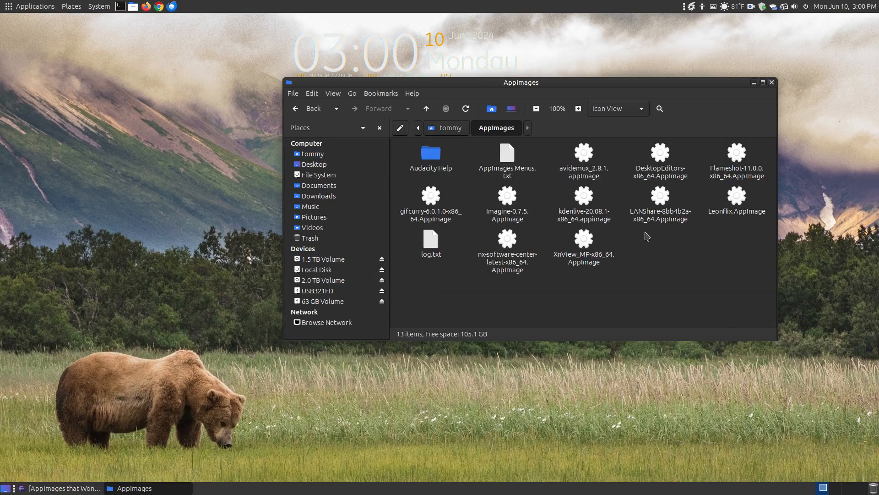
click(512, 209)
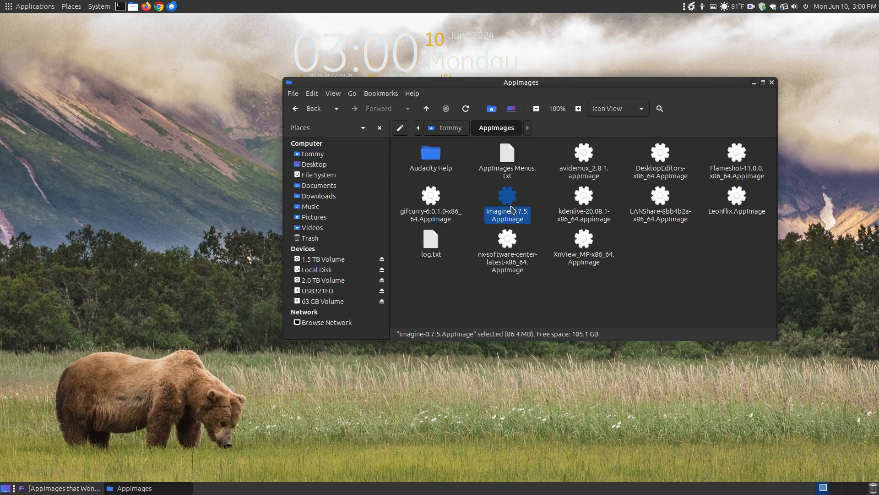
Quit the accidentally launched LAN Share via its tray menu and reselect Imagine-0.7.5.AppImage.
click(665, 199)
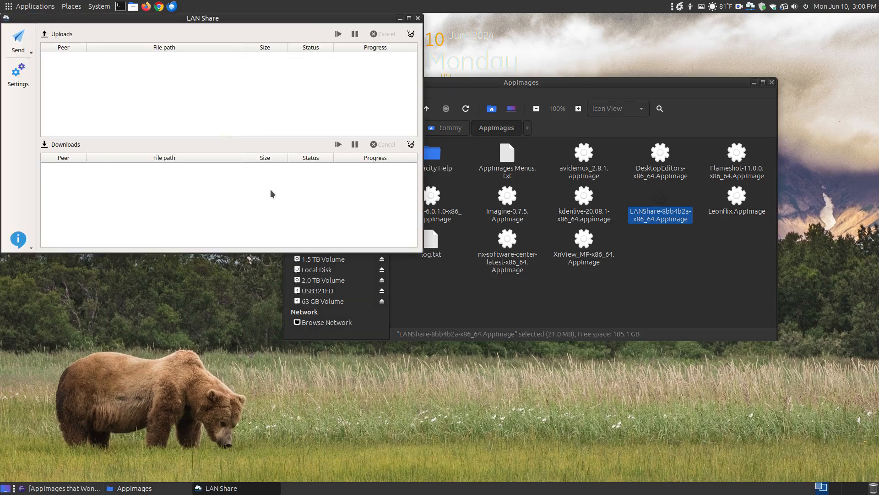
click(417, 18)
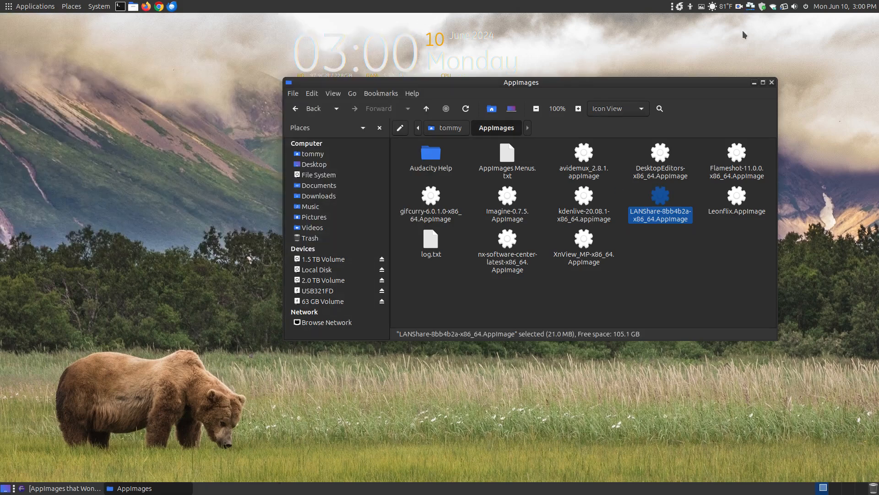
right_click(752, 13)
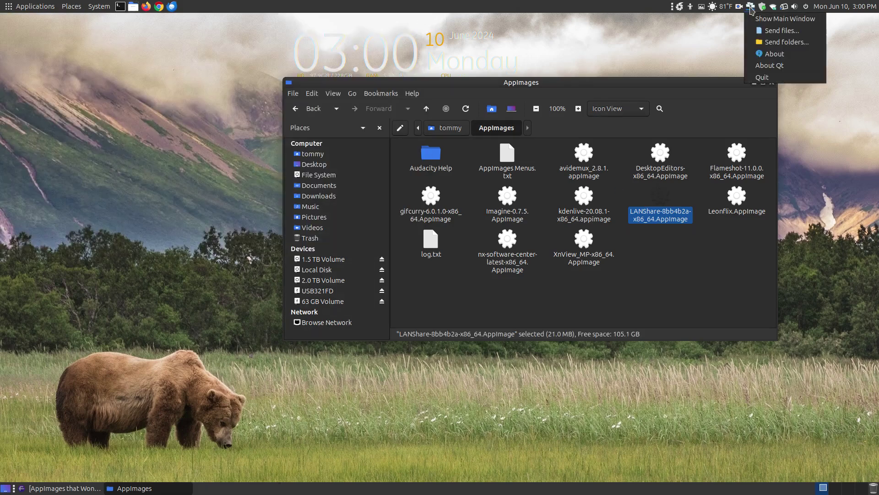
click(760, 74)
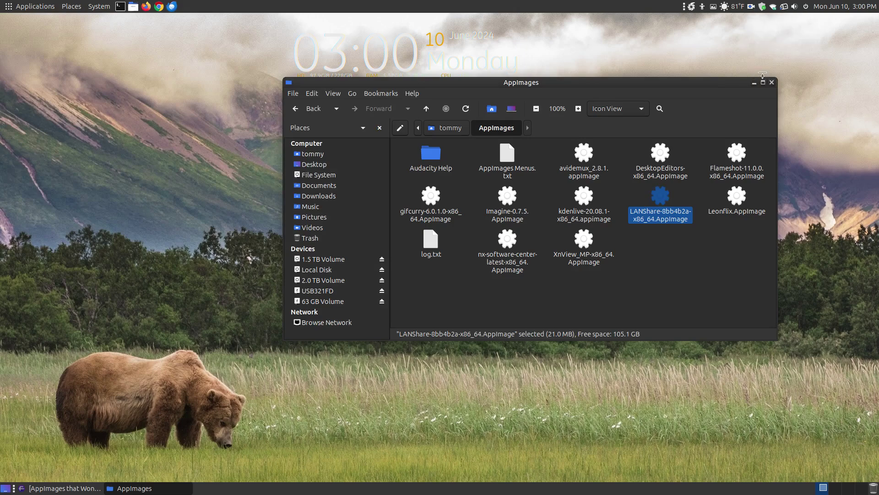
click(512, 200)
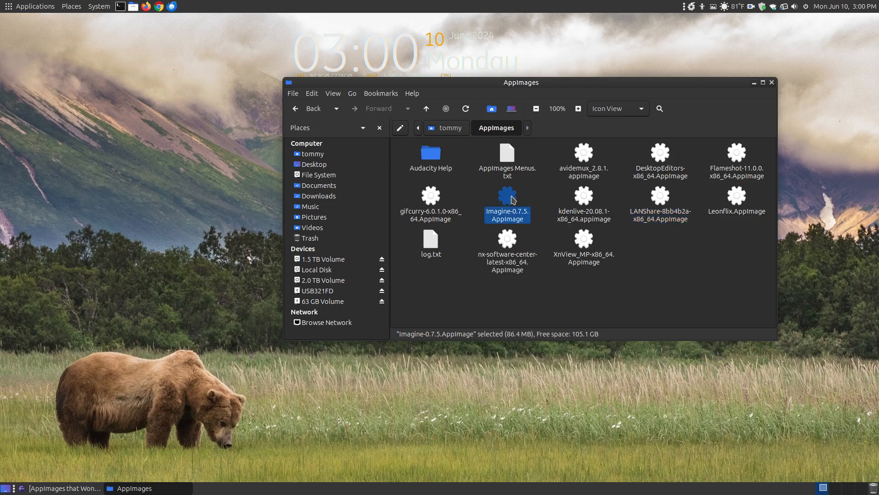
right_click(511, 200)
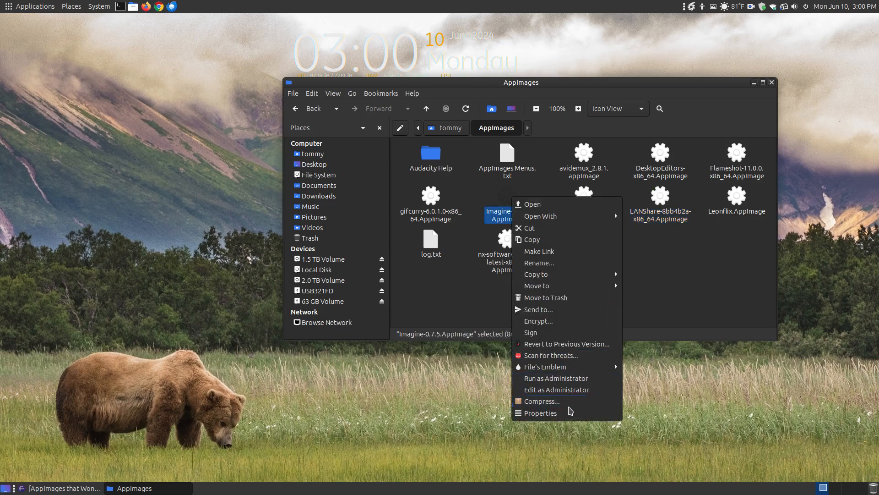
click(565, 413)
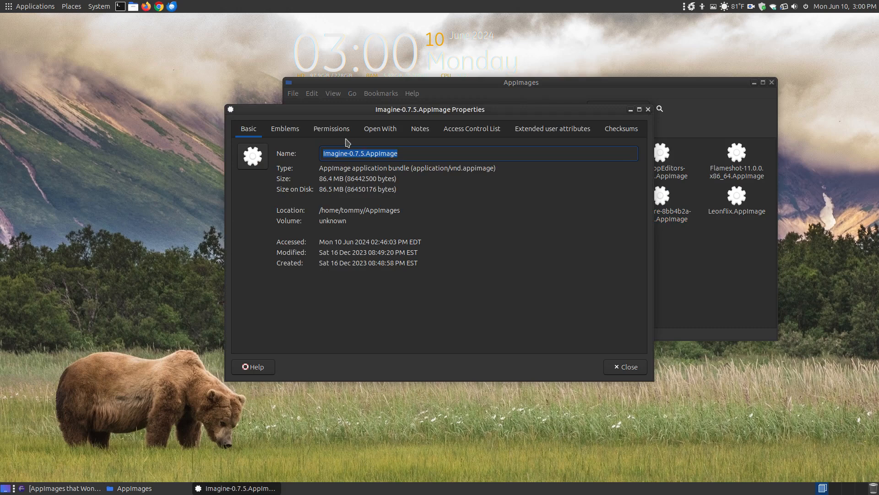
click(338, 136)
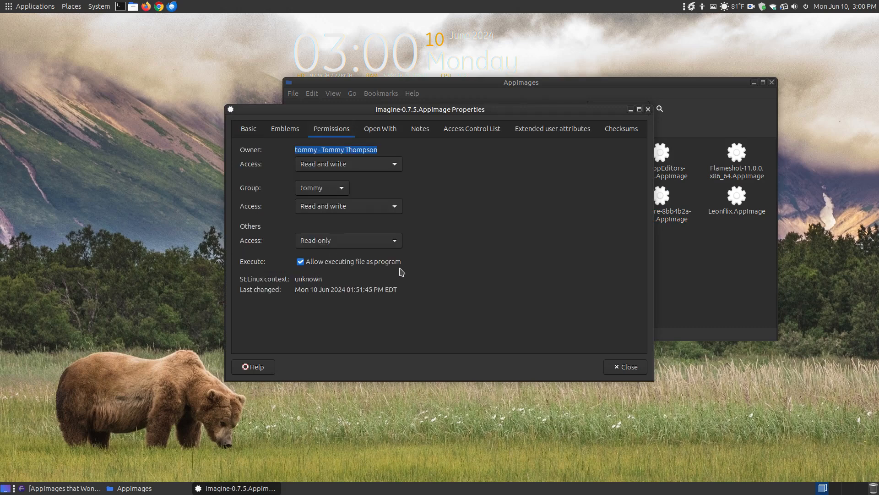
click(626, 366)
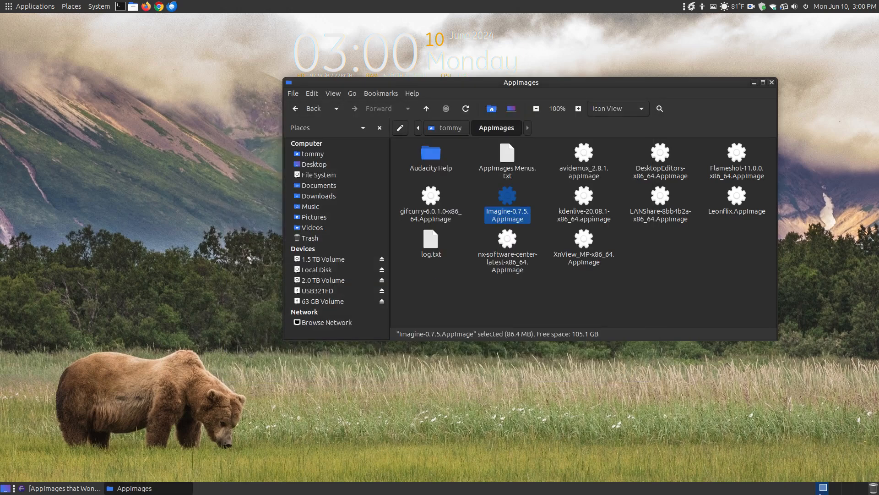
Run the LANShare AppImage from a terminal by dragging its full path to the prompt.
click(120, 8)
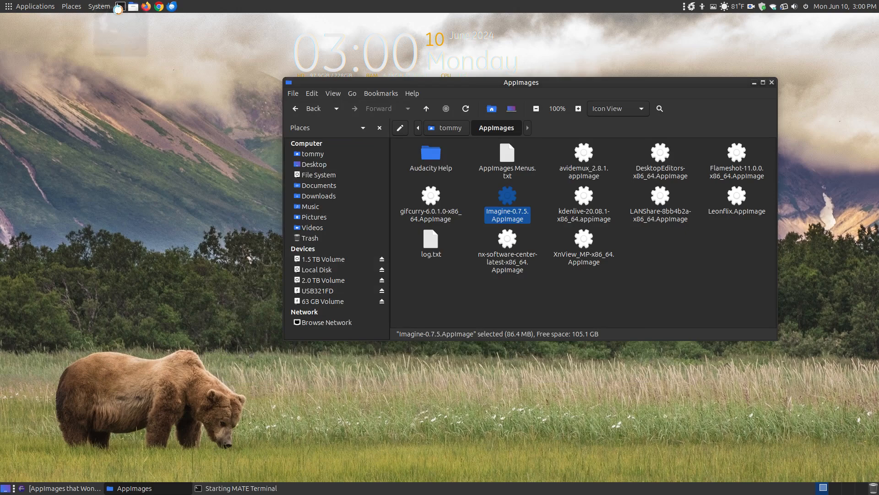
click(668, 214)
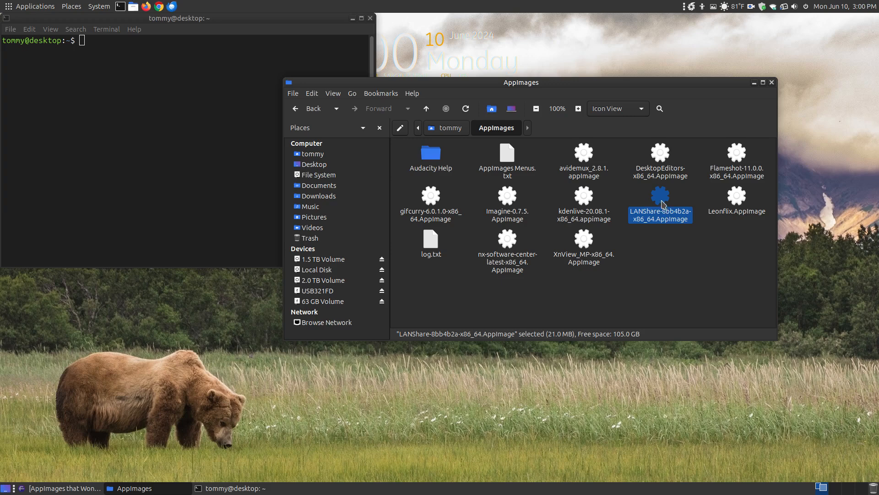
drag(663, 205, 119, 64)
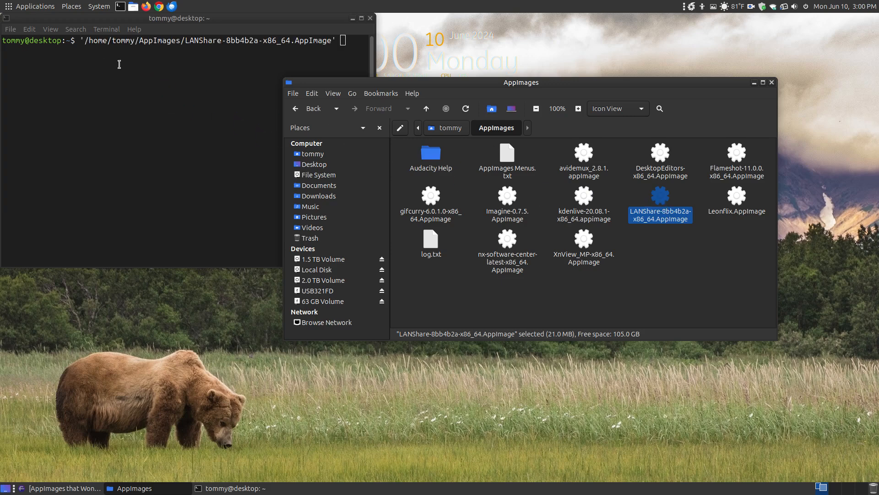
click(336, 43)
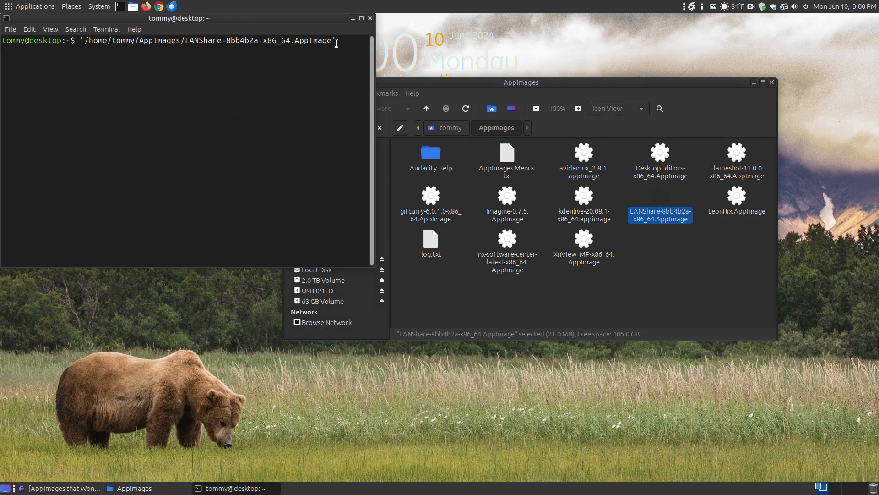
key(Return)
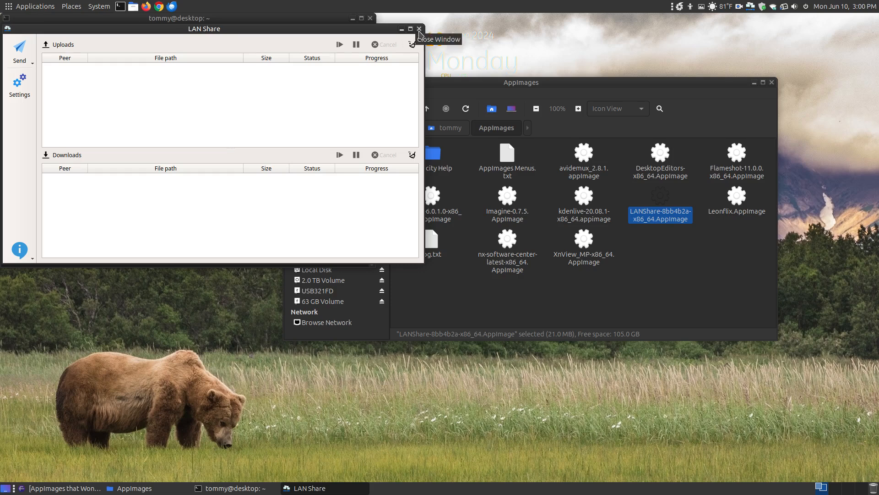
Close the LAN Share window and quit it completely from its tray icon.
click(420, 29)
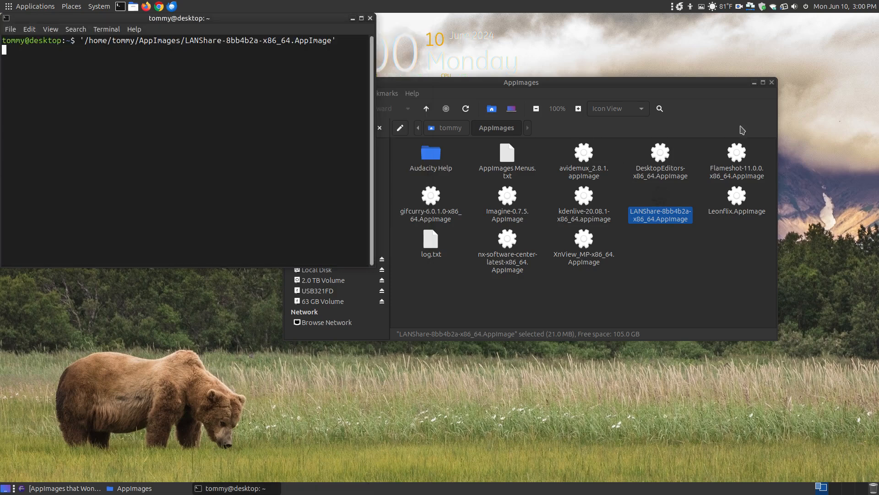
right_click(751, 6)
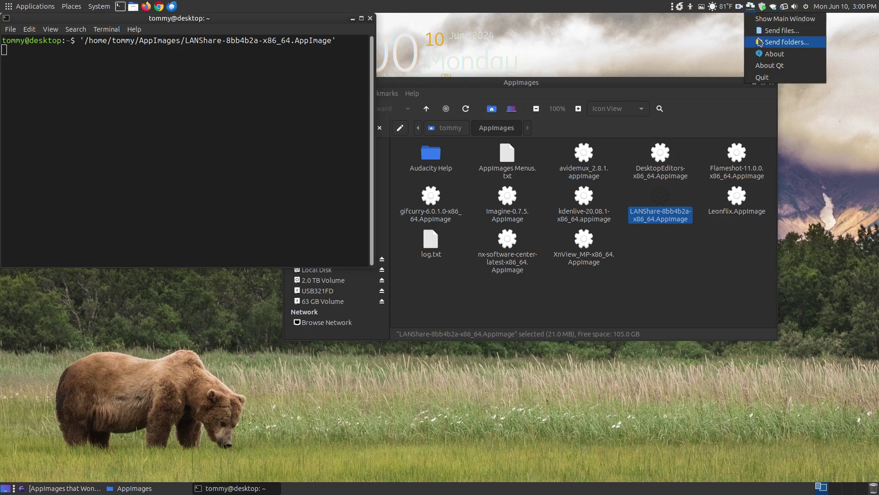
click(759, 77)
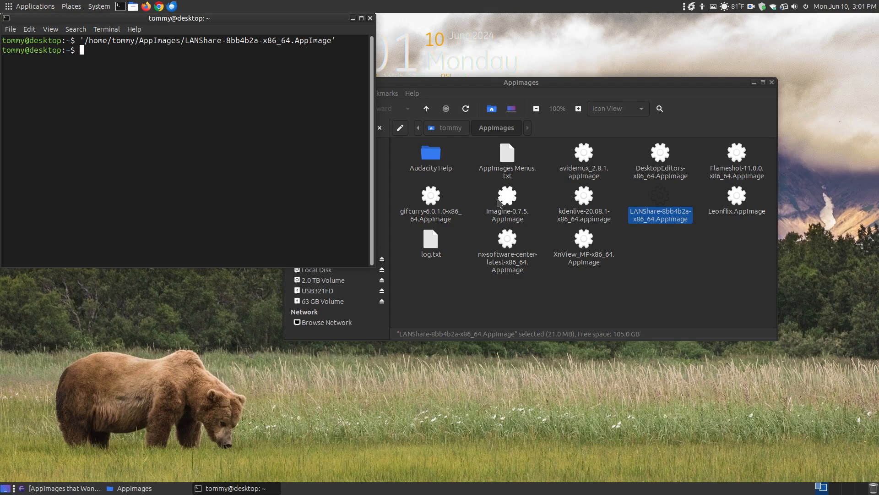
Run Imagine-0.7.5.AppImage by its full path and watch it abort with a sandbox error.
drag(501, 201, 114, 78)
click(133, 85)
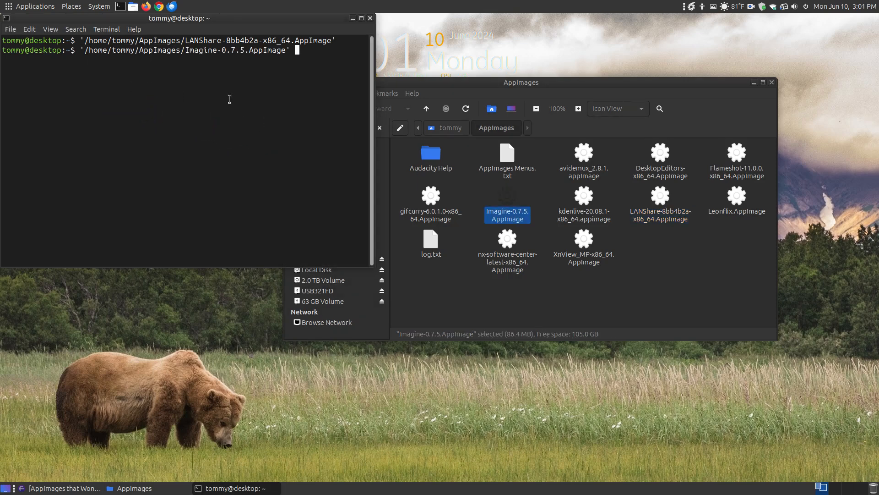
key(Return)
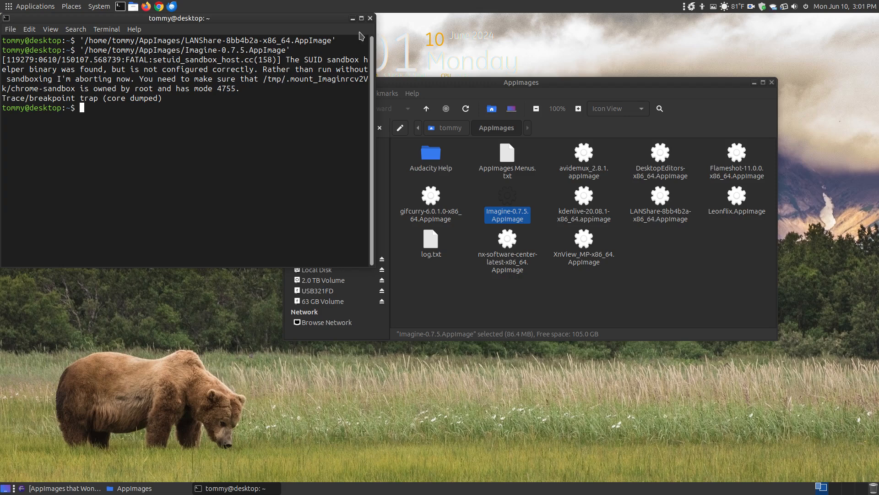
Discard that terminal and start a fresh one inside the AppImages folder.
click(371, 22)
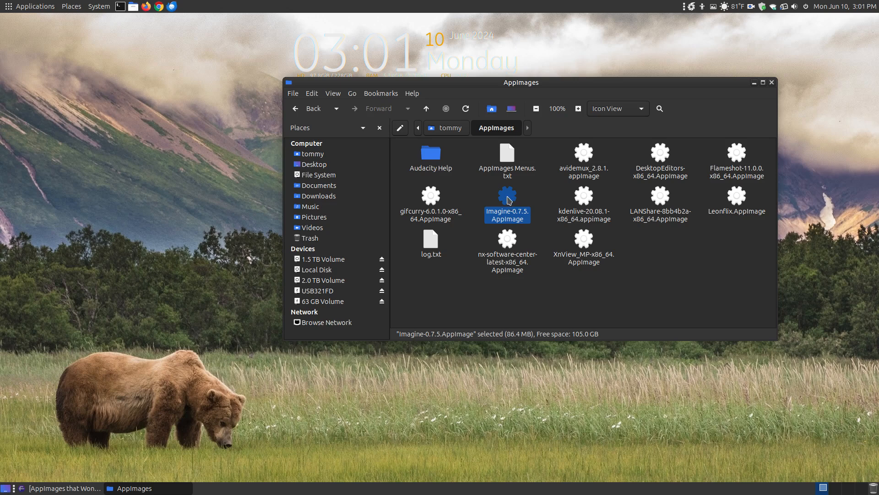
right_click(646, 252)
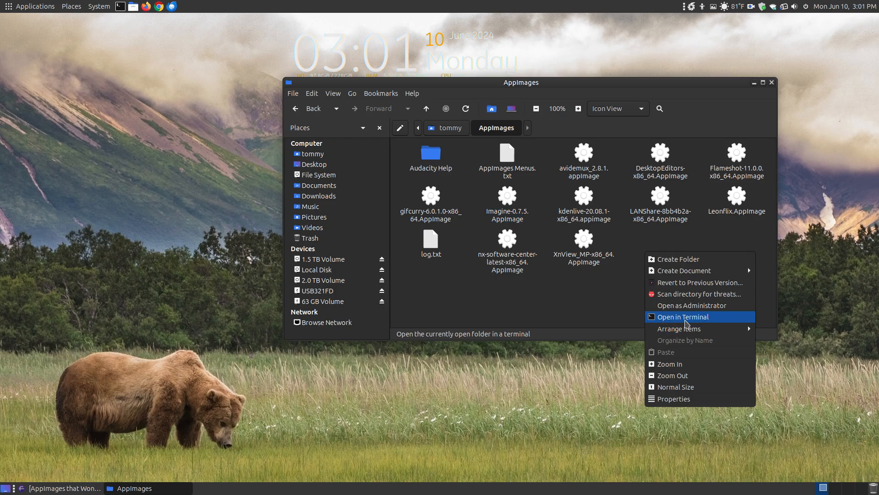
click(686, 317)
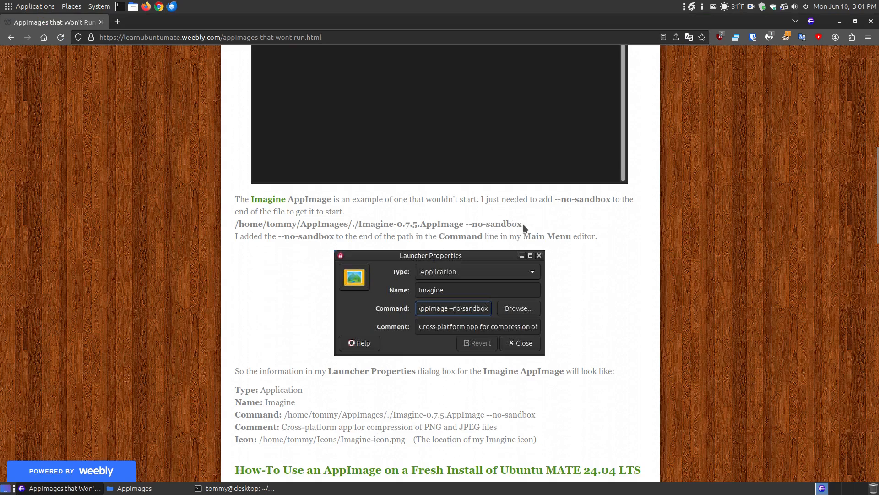
Copy './Imagine-0.7.5.AppImage --no-sandbox' from the tutorial and minimize Firefox.
drag(524, 224, 352, 224)
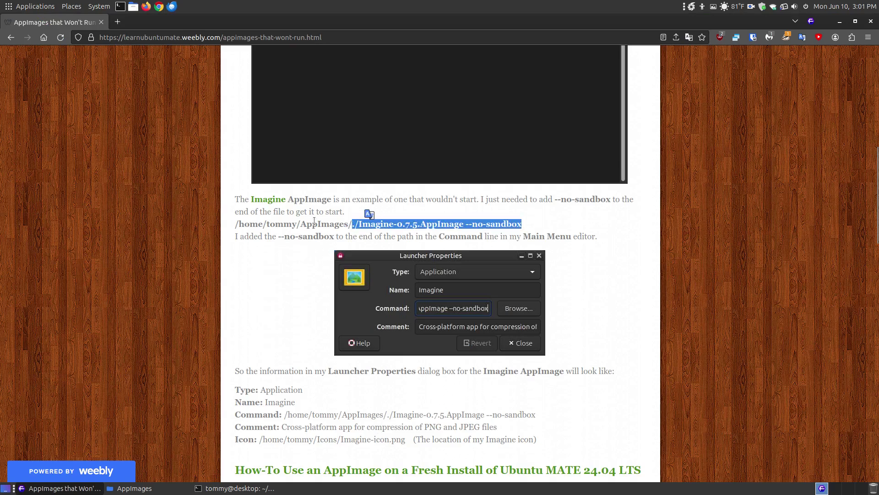
right_click(404, 227)
click(419, 231)
click(841, 23)
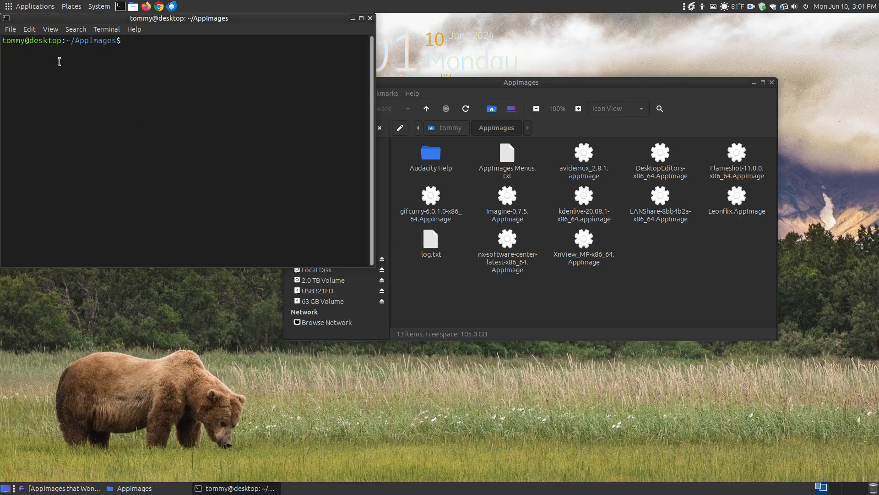
Paste and run ./Imagine-0.7.5.AppImage --no-sandbox, which launches Imagine.
right_click(161, 62)
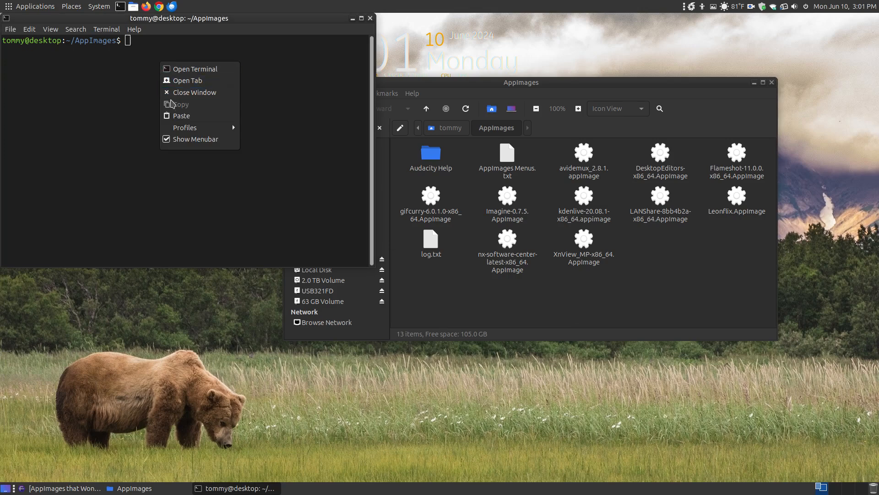
click(181, 115)
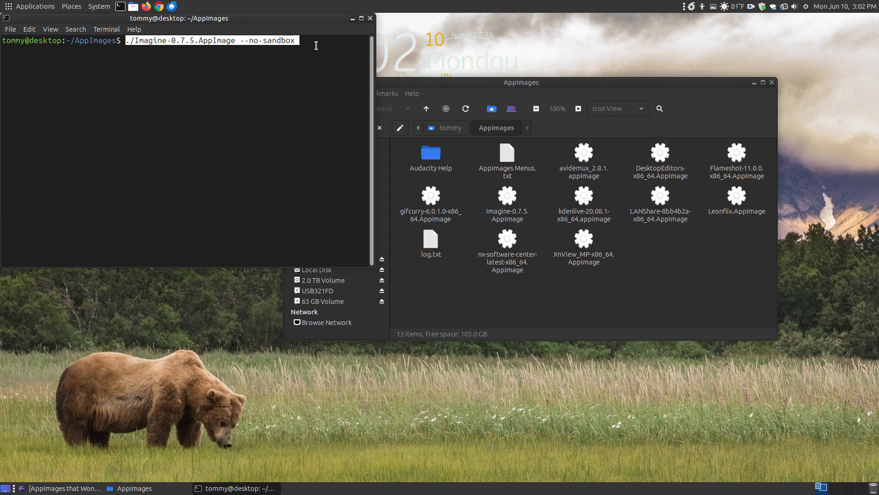
key(Return)
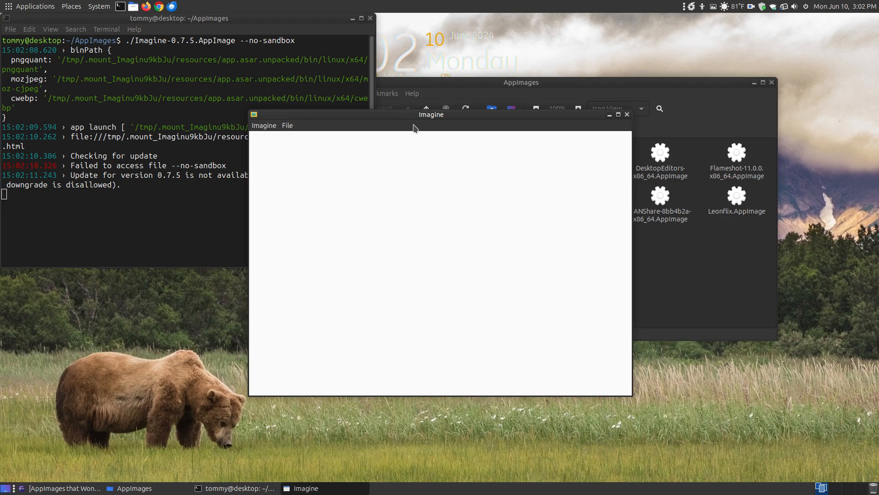
Move the loaded Imagine window with its picture drop area up and to the left.
drag(406, 121, 201, 102)
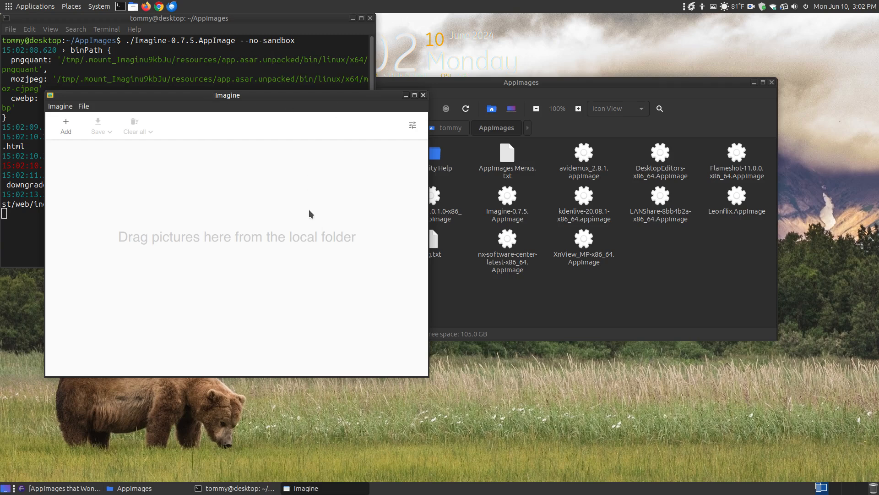
Raise the tutorial, close Imagine to end its launch log, and minimize the terminal.
click(65, 488)
scroll(560, 257, up, 2)
scroll(561, 257, up, 10)
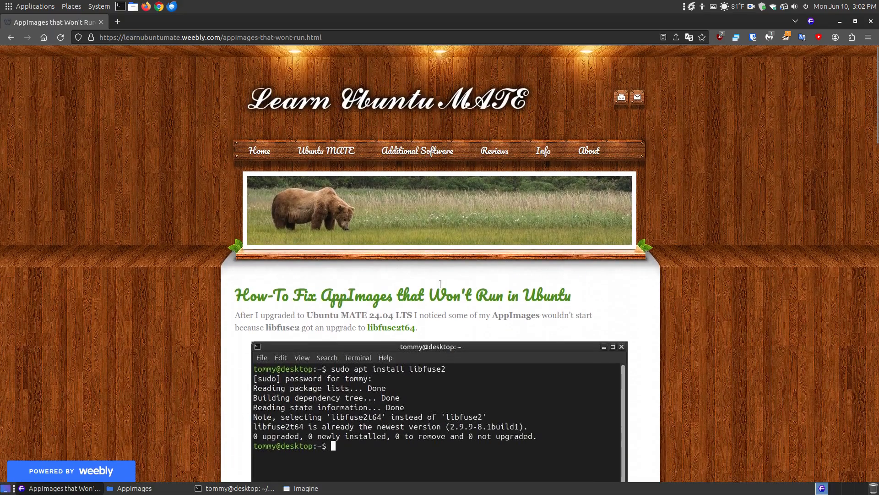
scroll(452, 337, down, 5)
scroll(454, 337, down, 6)
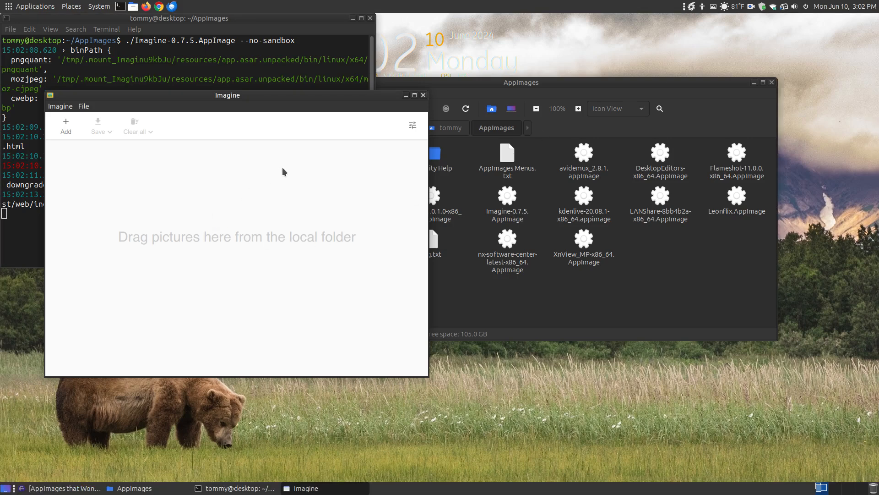
click(423, 96)
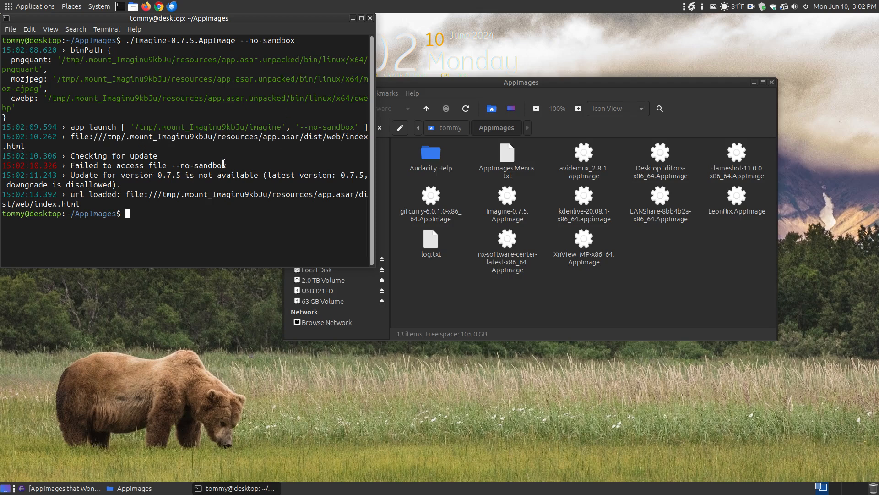
click(352, 18)
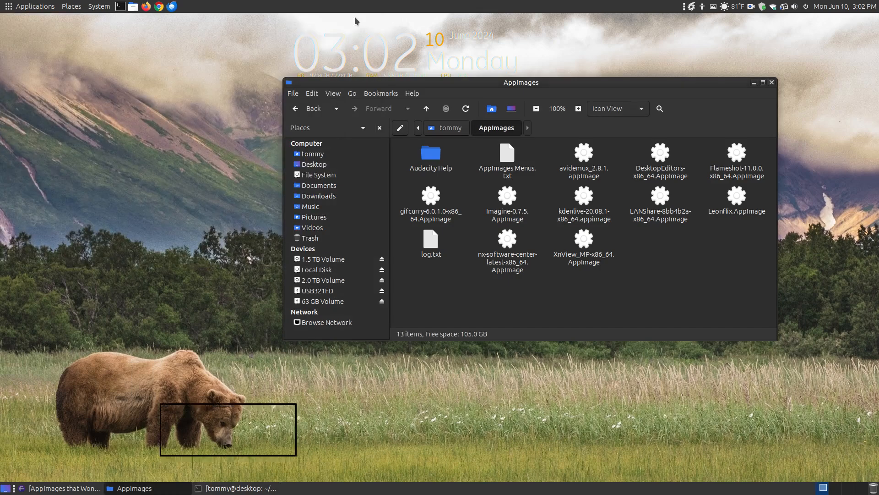
Launch Imagine from Applications > Graphics and position its drop-area window upper left.
click(754, 82)
click(21, 485)
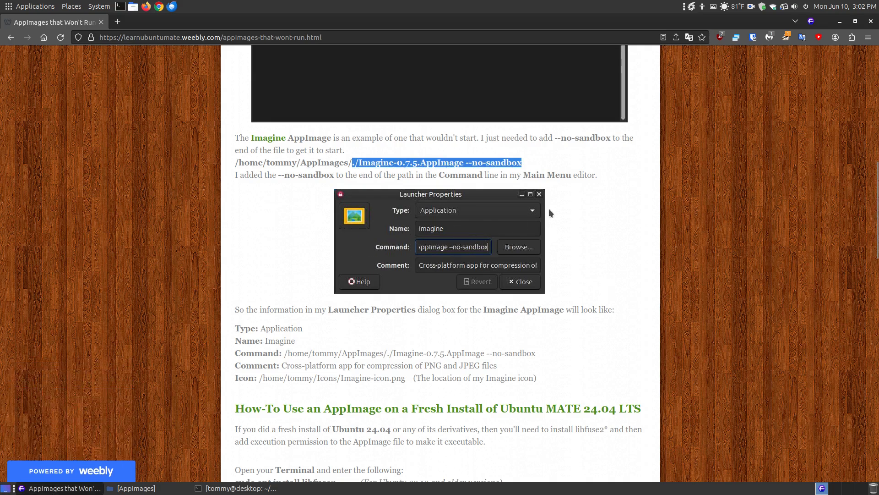
click(33, 6)
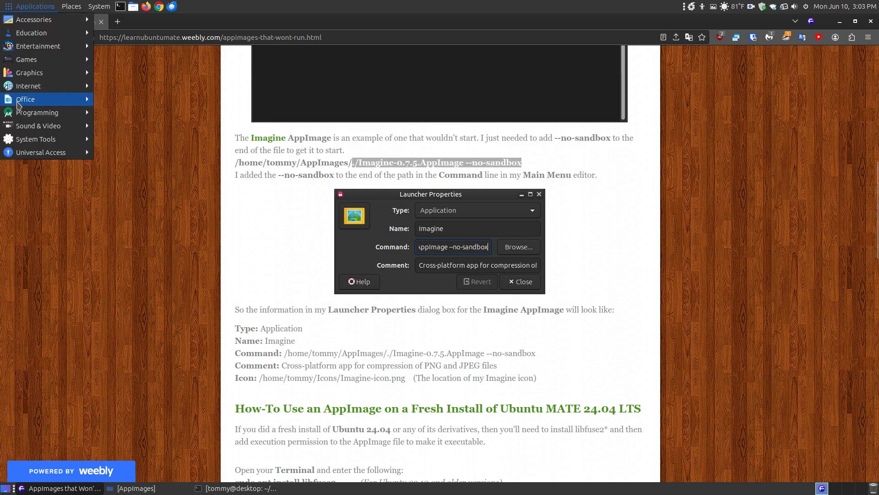
mouse_move(30, 73)
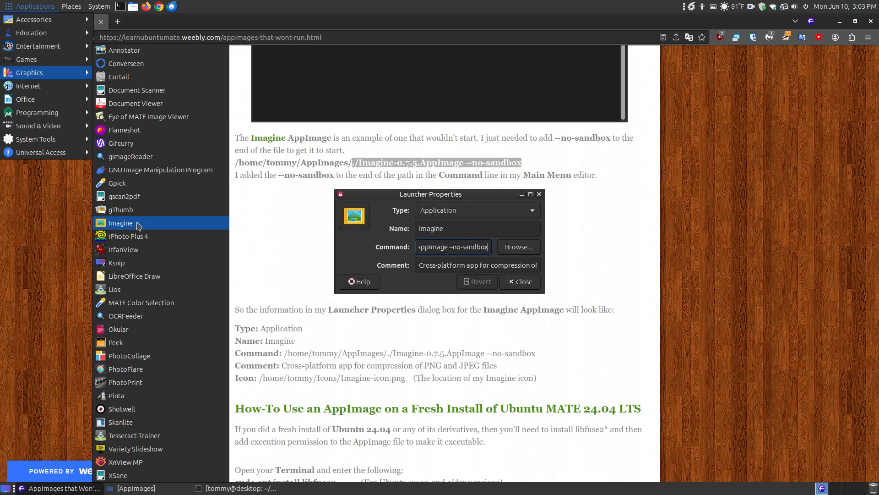
click(134, 225)
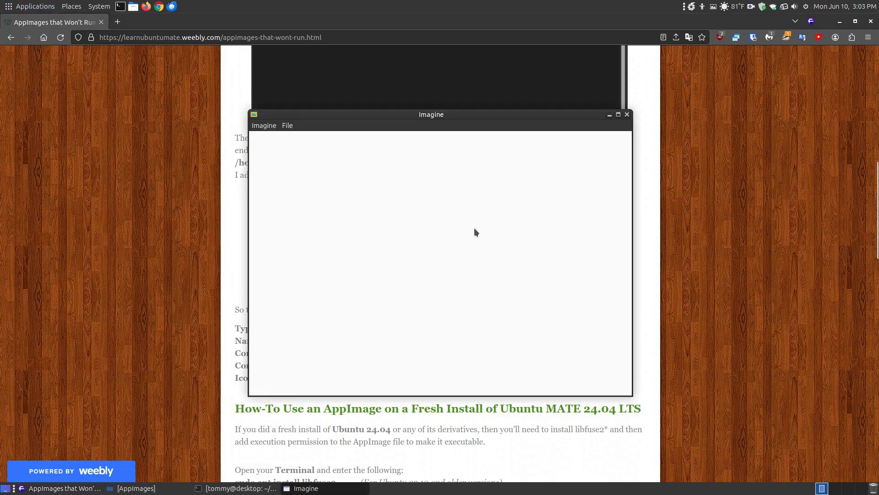
drag(416, 114, 261, 74)
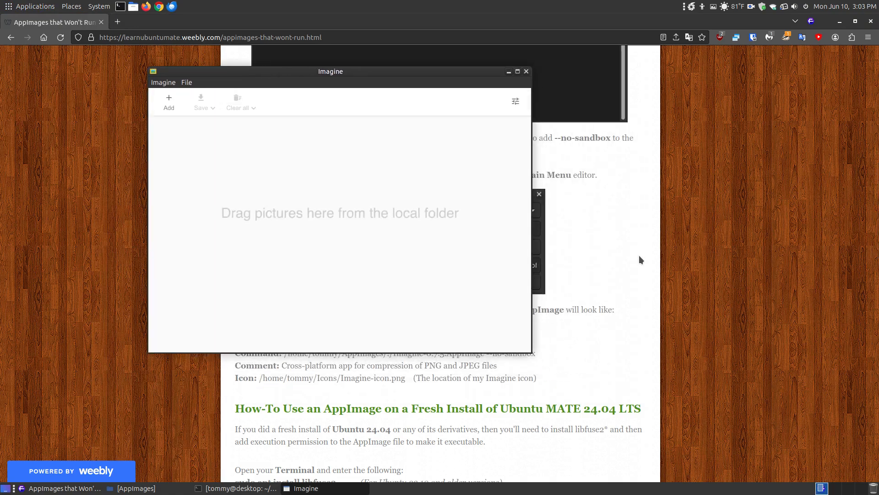
Close Imagine and highlight the launcher's Name, Comment and Command lines in the tutorial.
click(526, 71)
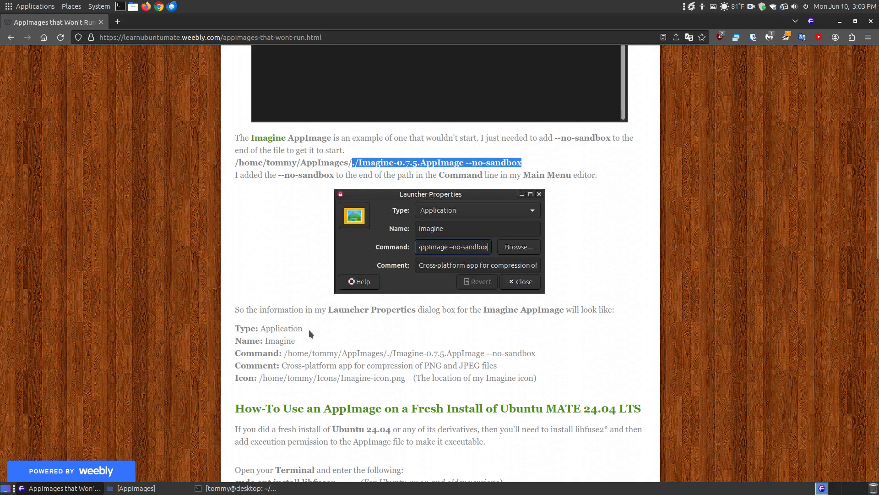
mouse_move(299, 340)
mouse_down()
mouse_move(264, 340)
mouse_move(502, 247)
mouse_up()
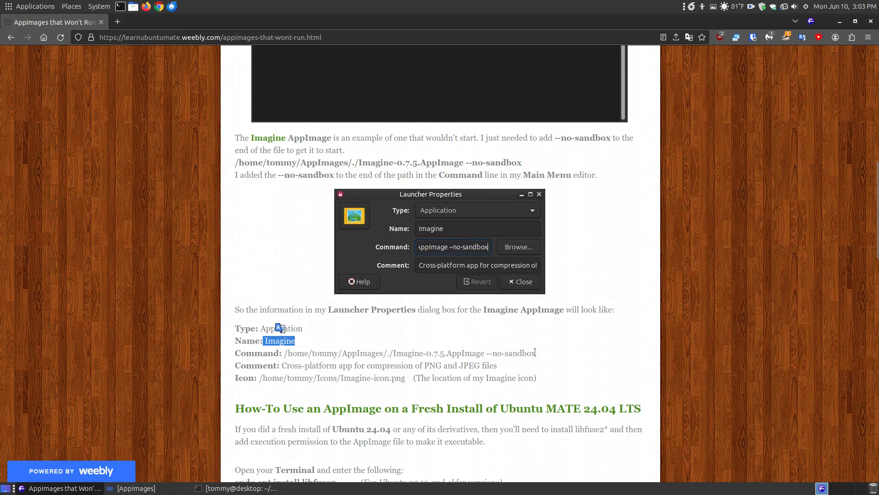
drag(537, 352, 288, 360)
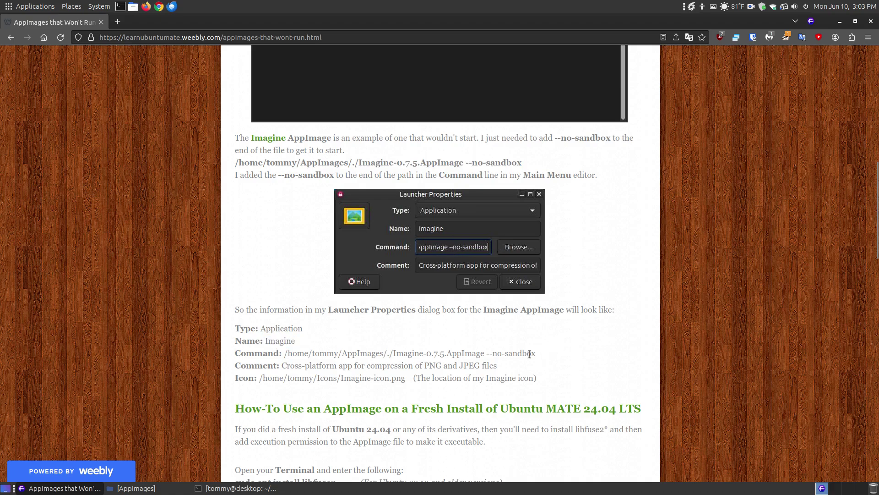
click(292, 353)
drag(328, 353, 336, 354)
Glance at the AppImages folder, then raise Firefox and highlight Imagine-0.7.5.AppImage in the Command line.
click(136, 488)
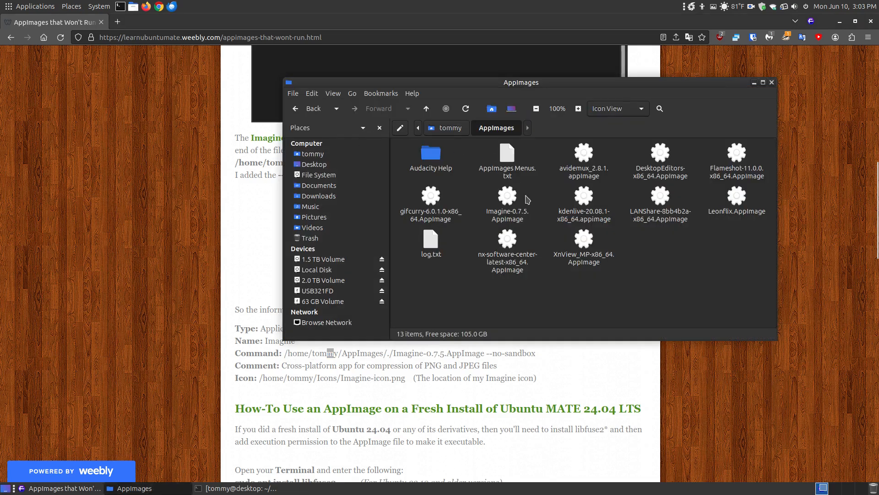
click(403, 218)
click(375, 360)
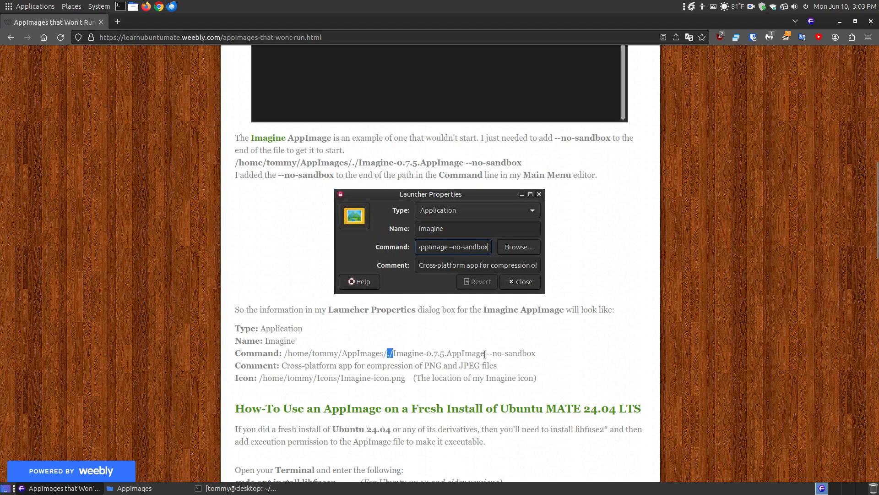
mouse_move(486, 353)
mouse_down()
mouse_move(435, 365)
mouse_move(405, 365)
mouse_move(395, 353)
mouse_up()
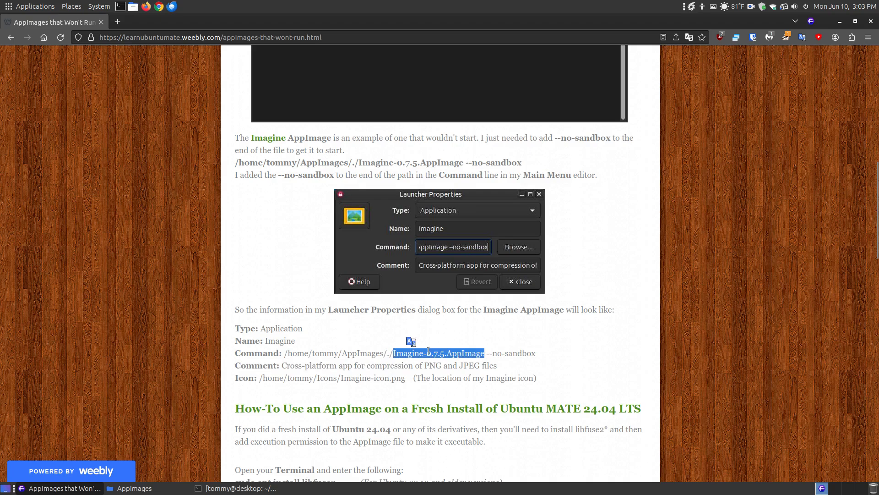
click(500, 360)
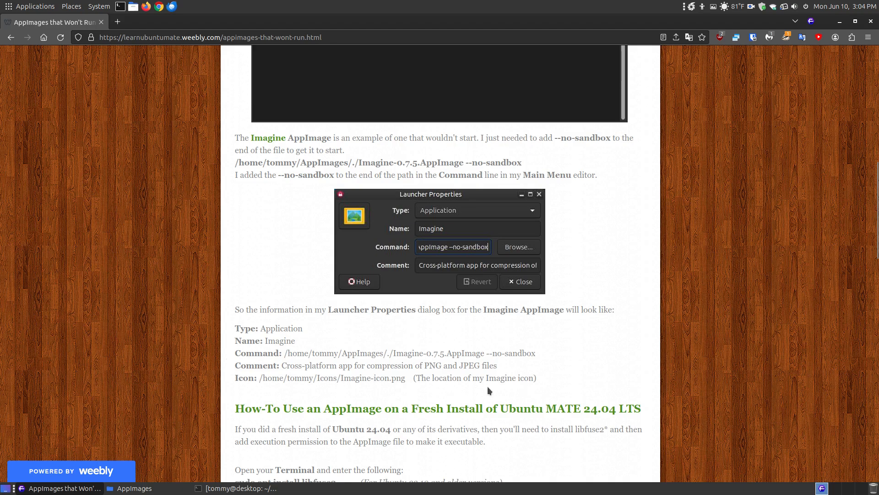
scroll(288, 346, down, 3)
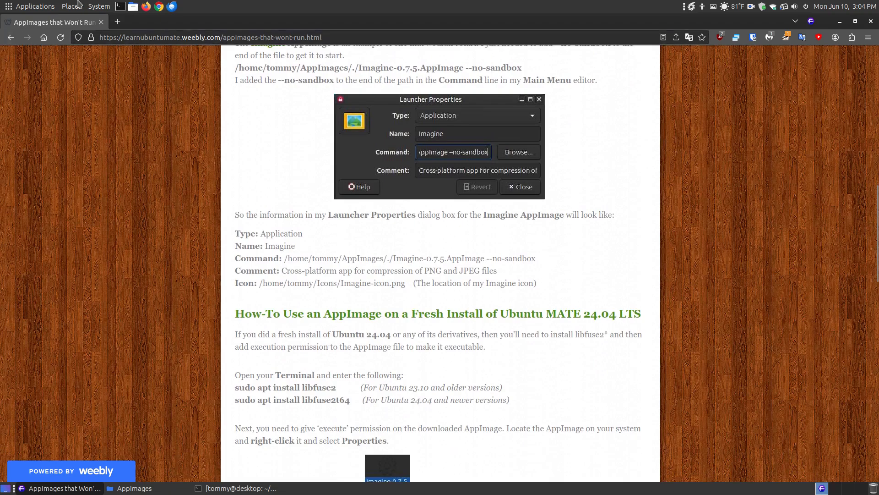
click(20, 5)
mouse_move(30, 73)
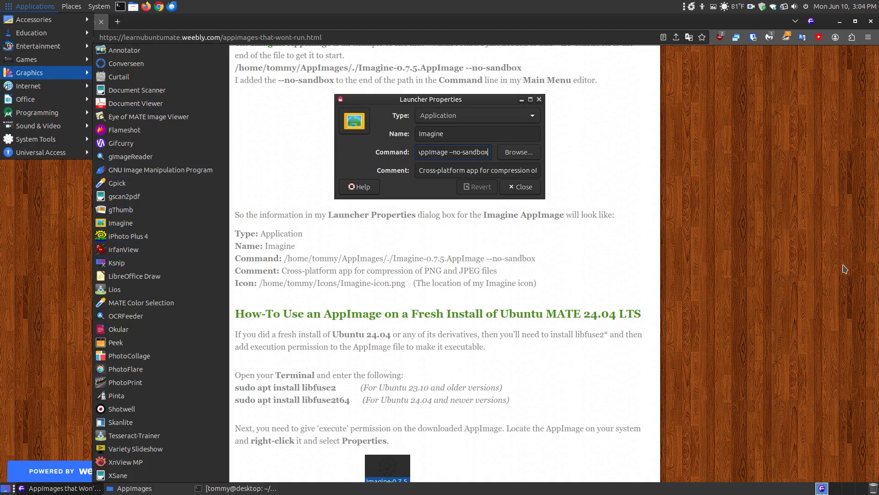
click(875, 266)
scroll(767, 273, down, 3)
scroll(768, 274, down, 2)
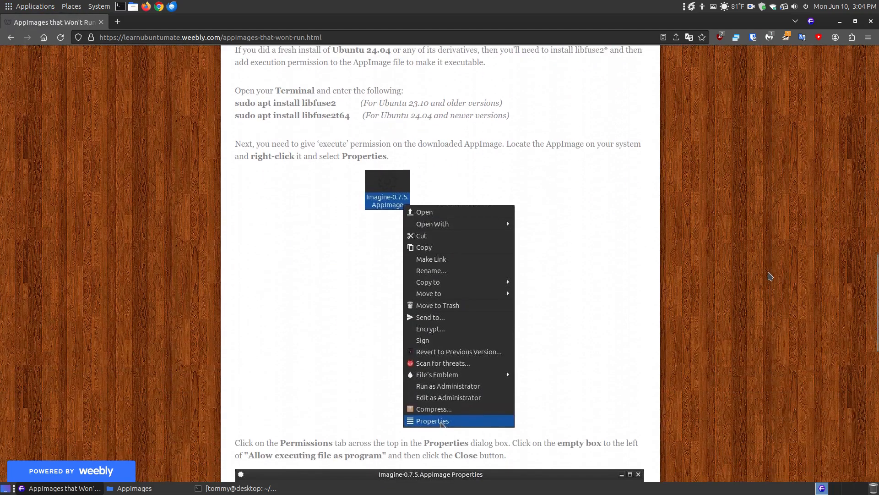
scroll(716, 247, up, 2)
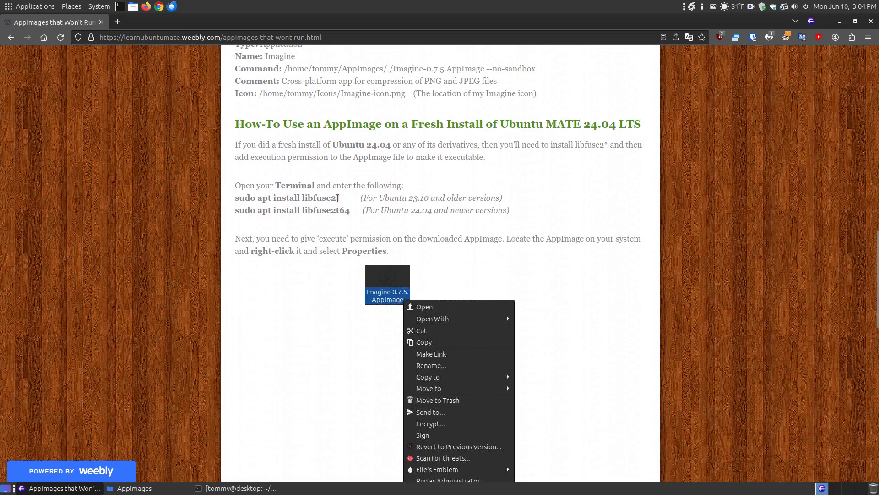
drag(338, 198, 235, 198)
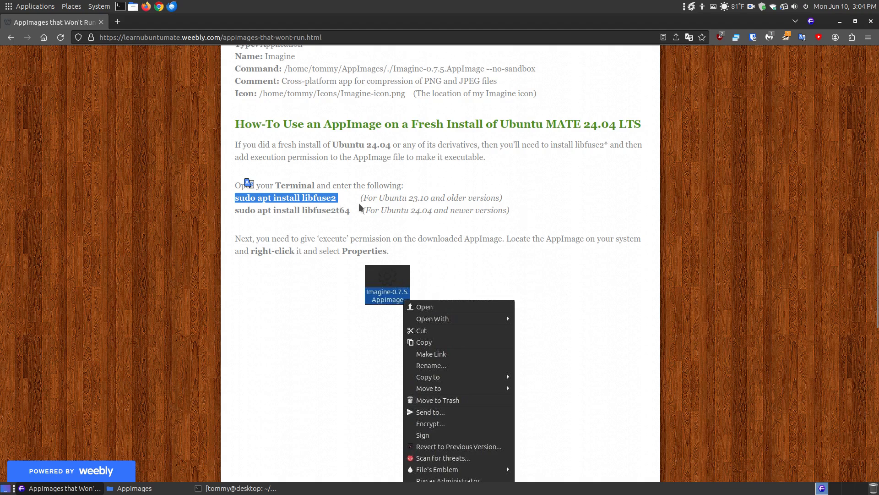
drag(353, 211, 232, 214)
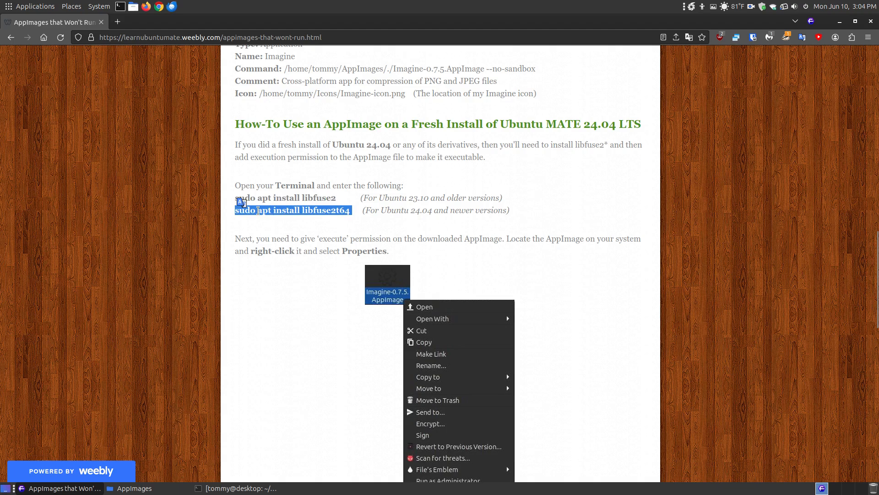
click(366, 233)
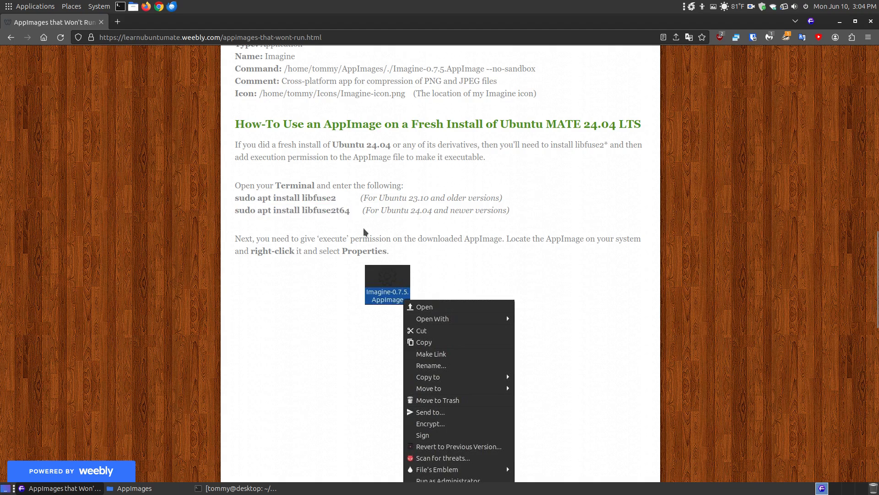
scroll(357, 227, down, 3)
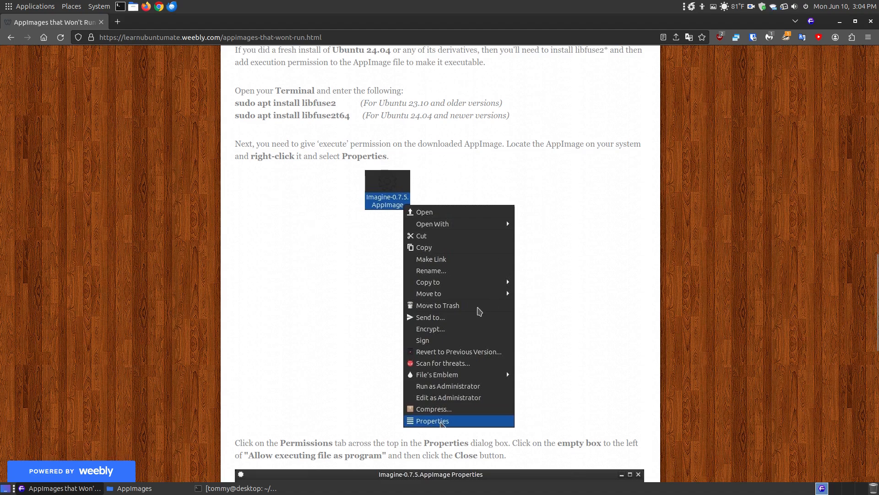
scroll(457, 379, down, 3)
scroll(460, 379, down, 2)
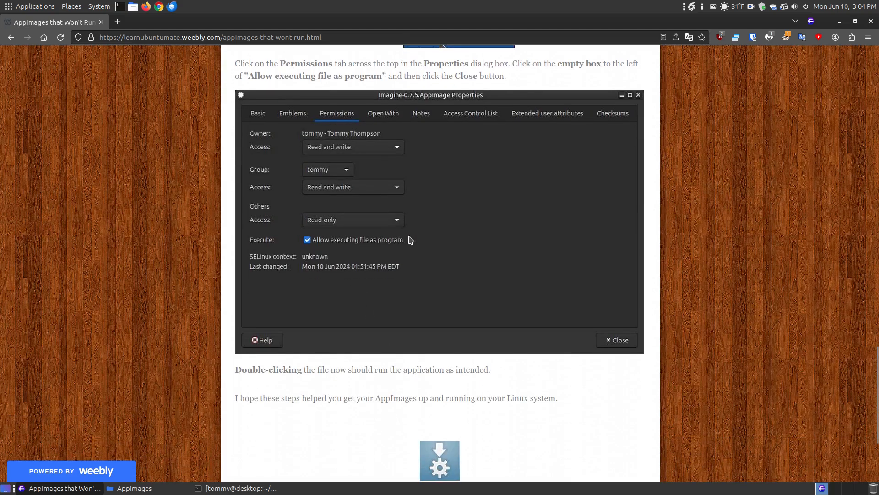
scroll(410, 240, down, 2)
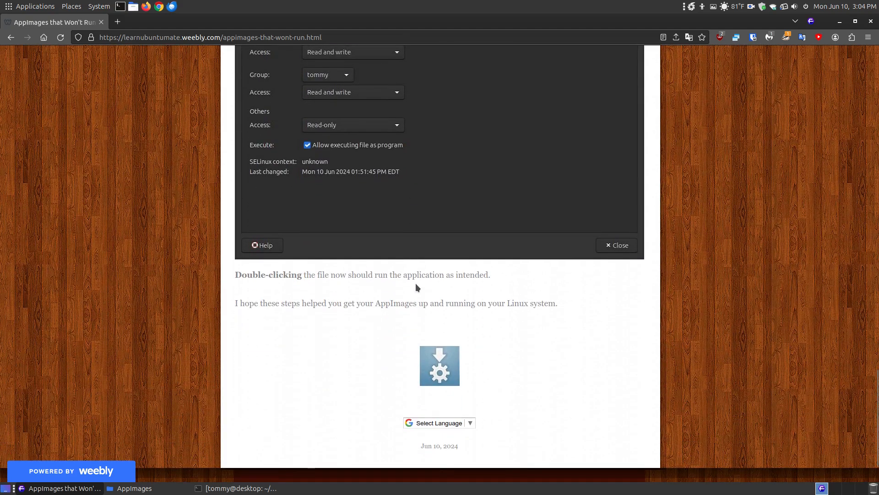
scroll(415, 284, up, 8)
scroll(467, 316, up, 8)
scroll(508, 343, up, 2)
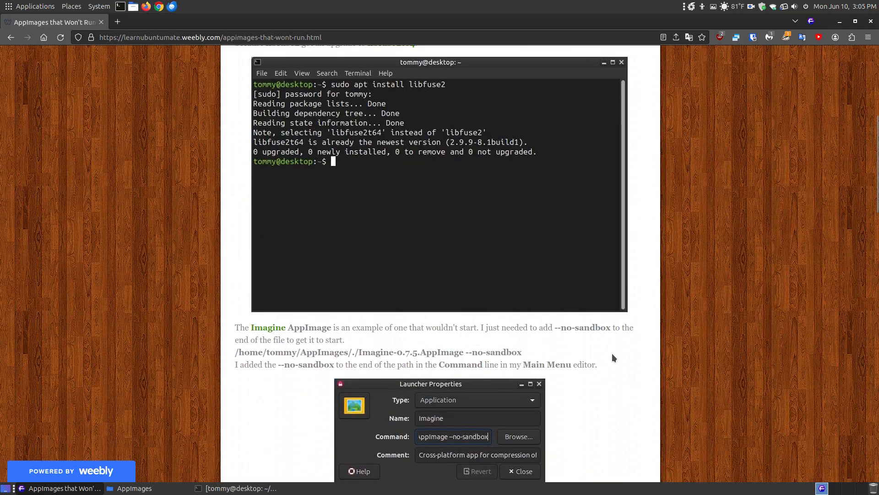
scroll(615, 361, down, 3)
scroll(621, 374, down, 5)
scroll(626, 380, down, 4)
scroll(626, 385, down, 3)
Minimize Firefox, then maximize and close the Caja AppImages folder window.
click(839, 23)
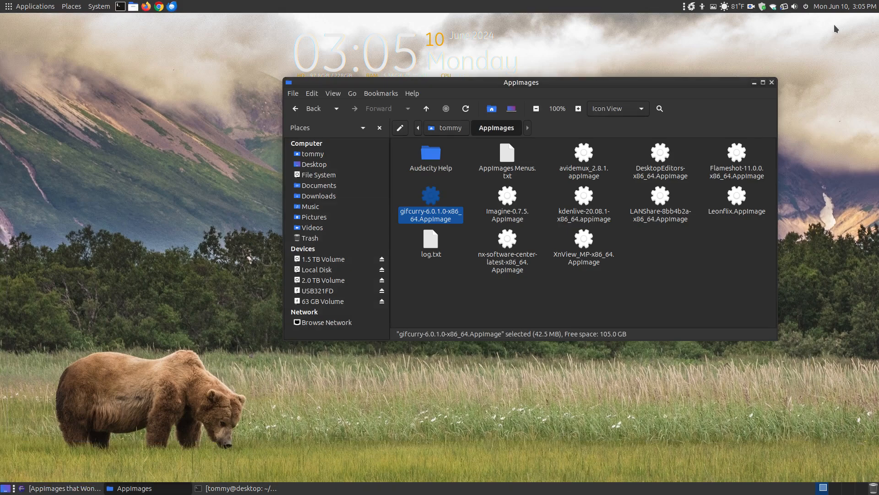
click(762, 82)
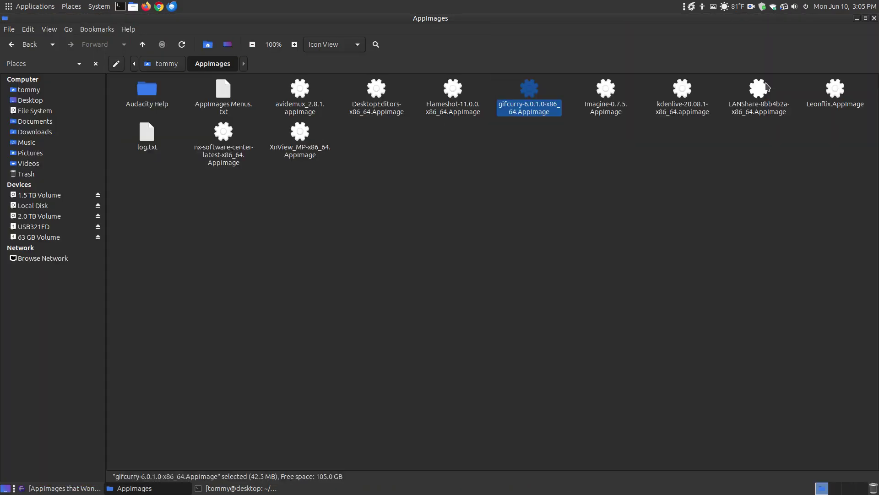
click(875, 20)
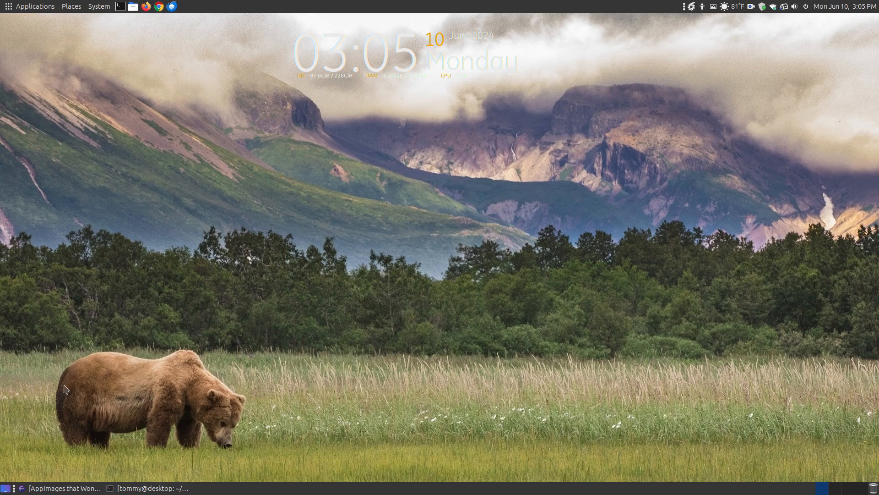
Restore Firefox from the taskbar and close it, leaving a bare desktop.
click(69, 489)
scroll(592, 255, up, 10)
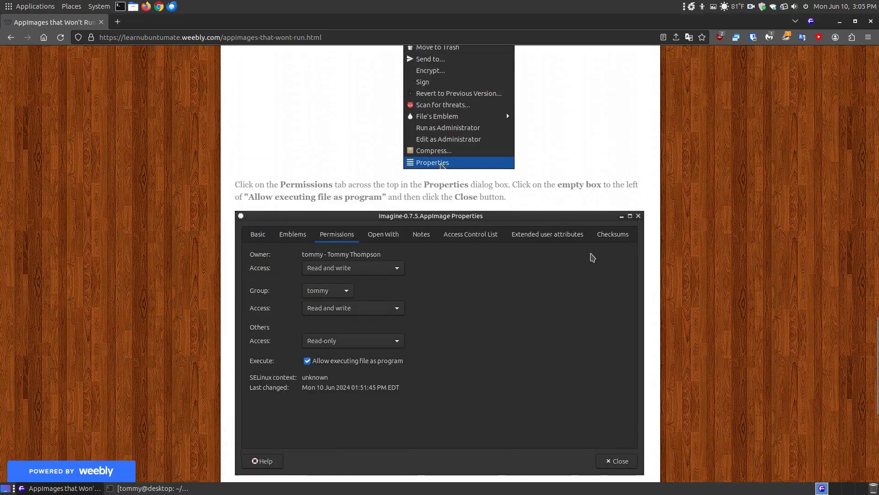
scroll(594, 261, up, 10)
scroll(597, 267, up, 10)
scroll(596, 267, down, 3)
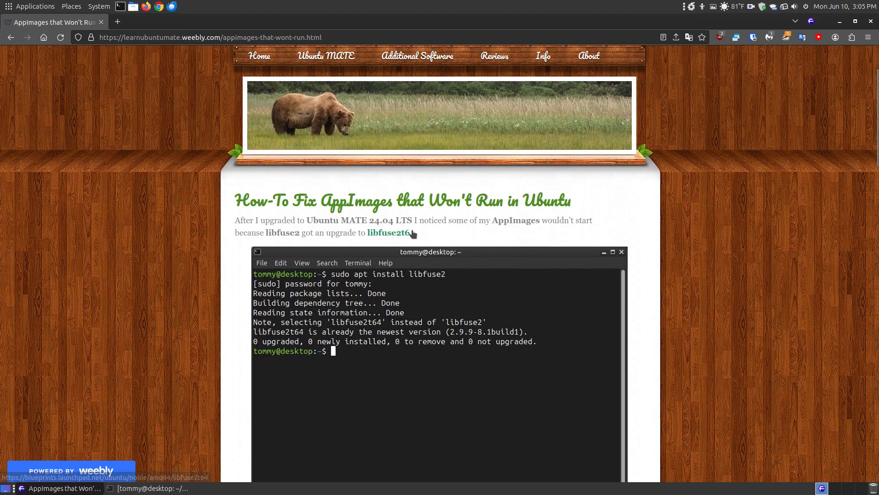
click(871, 21)
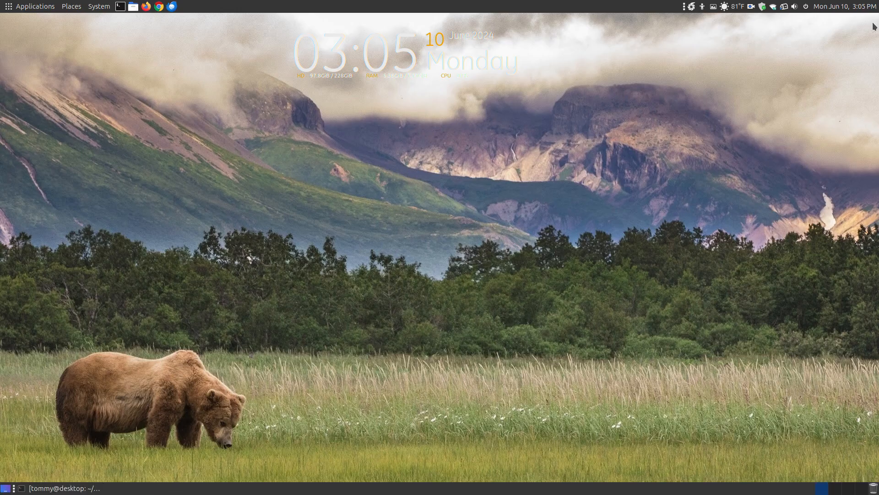